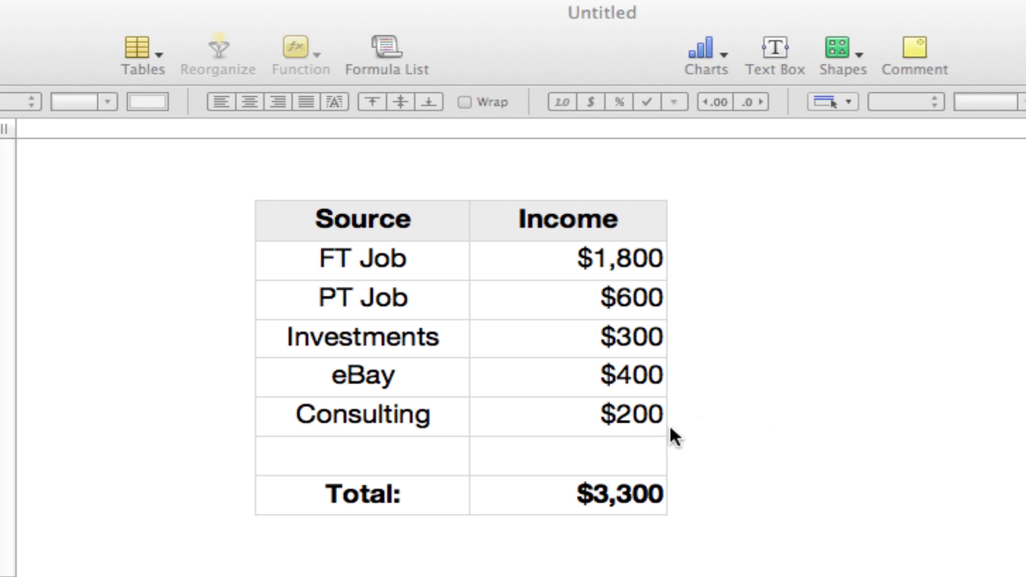
- Change the FT Job income to 100, restore it to 1800, and select the Total cell
left_click(843, 421)
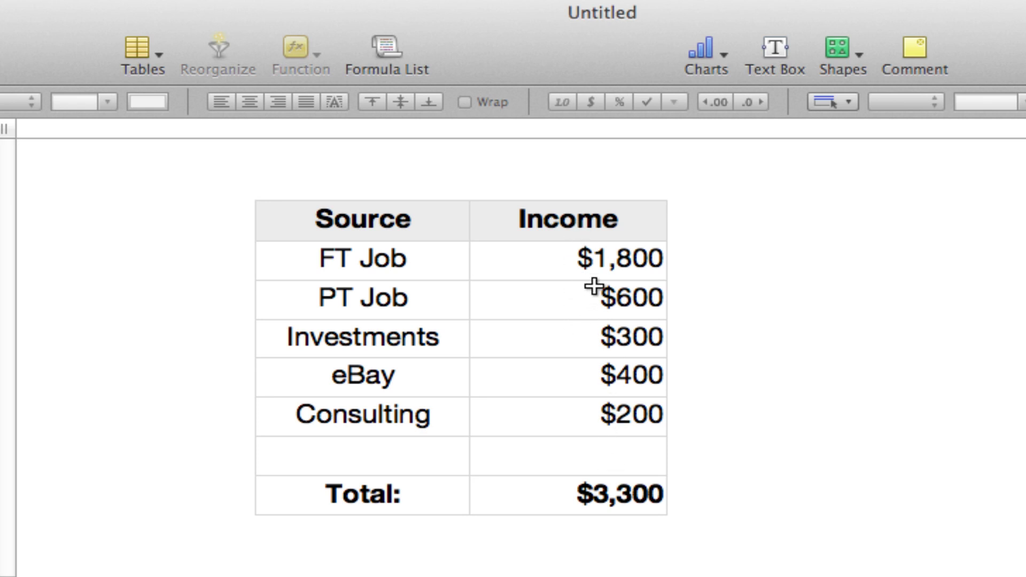
left_click(599, 265)
key("BackSpace")
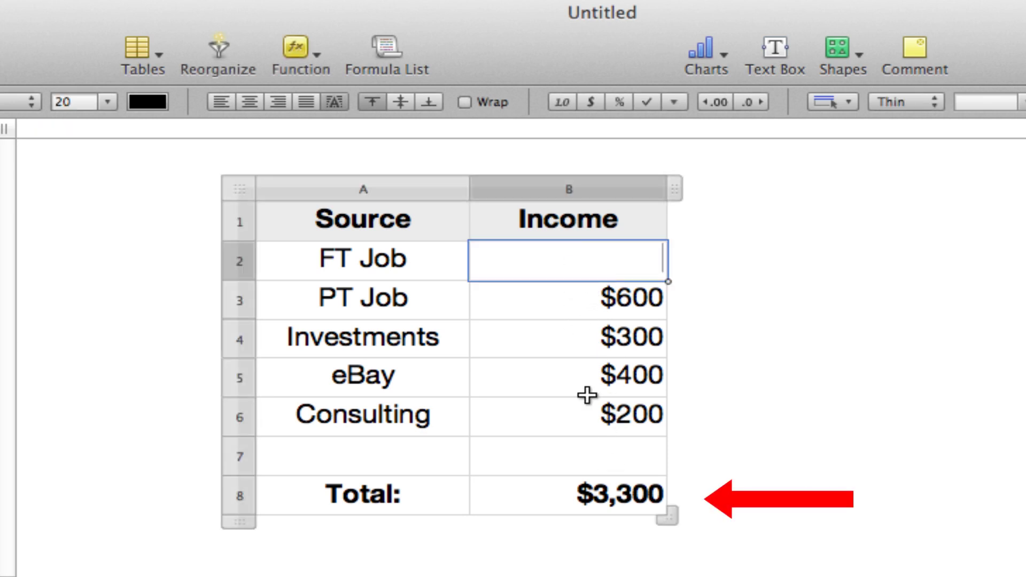
type("100")
key("Return")
left_click(568, 260)
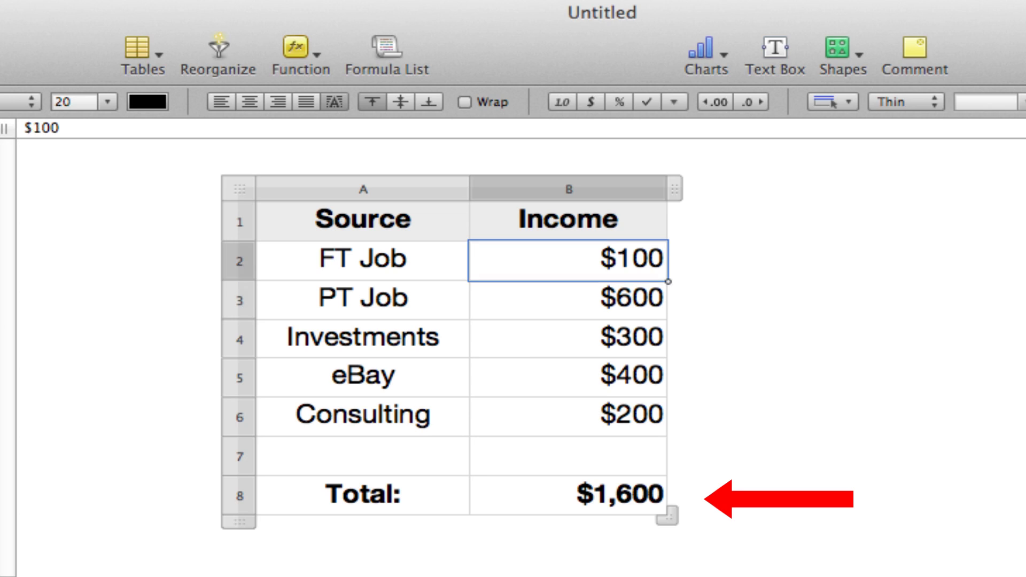
type("1800")
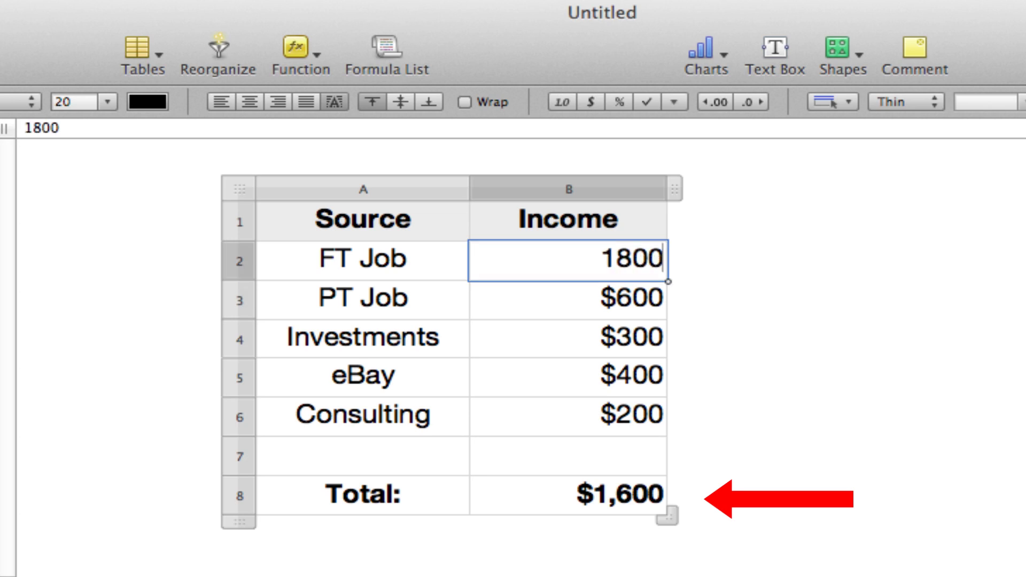
key("Return")
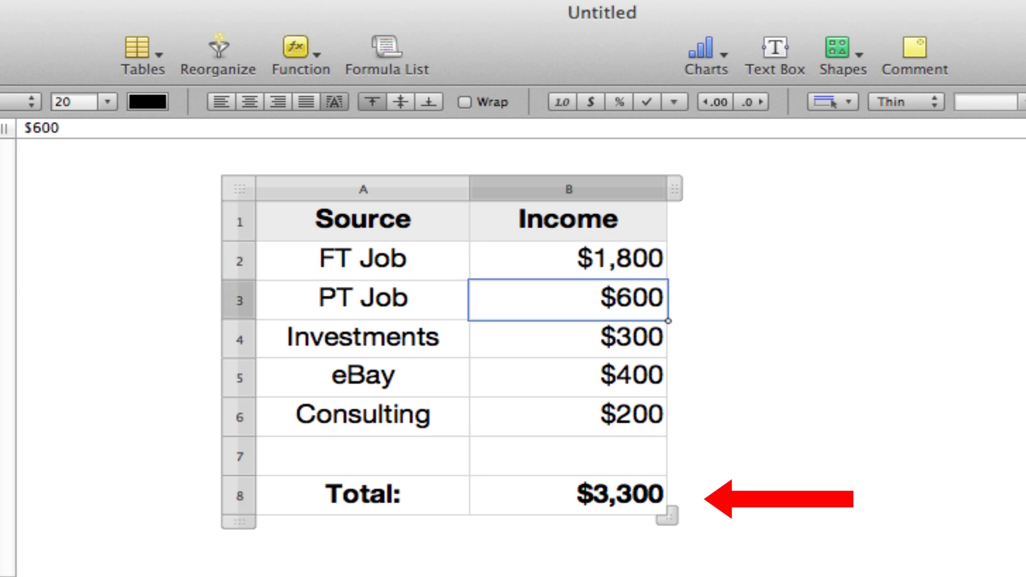
left_click(582, 503)
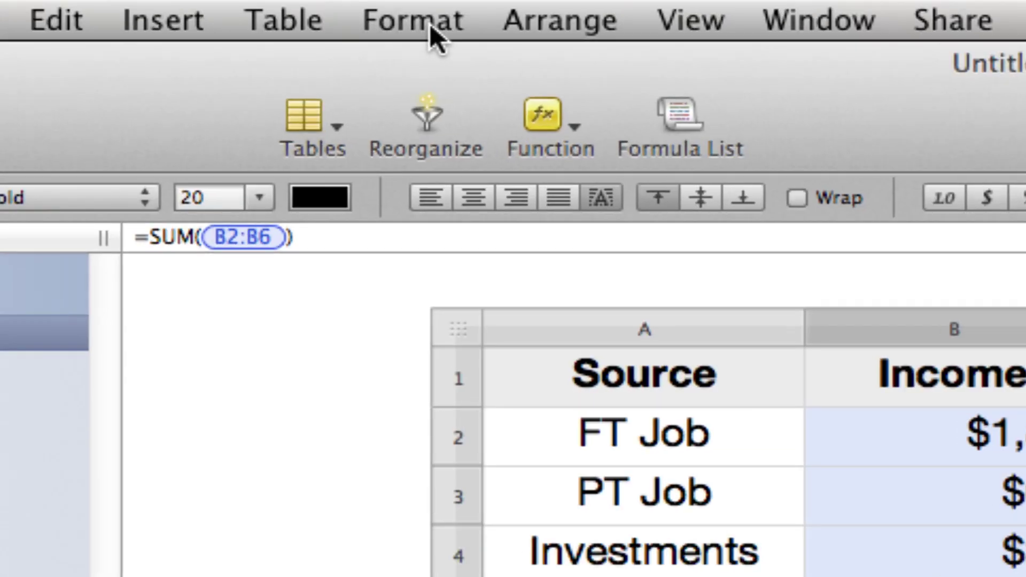
- Show Conditional Format Rules for the Total and open the rule conditions list
left_click(407, 25)
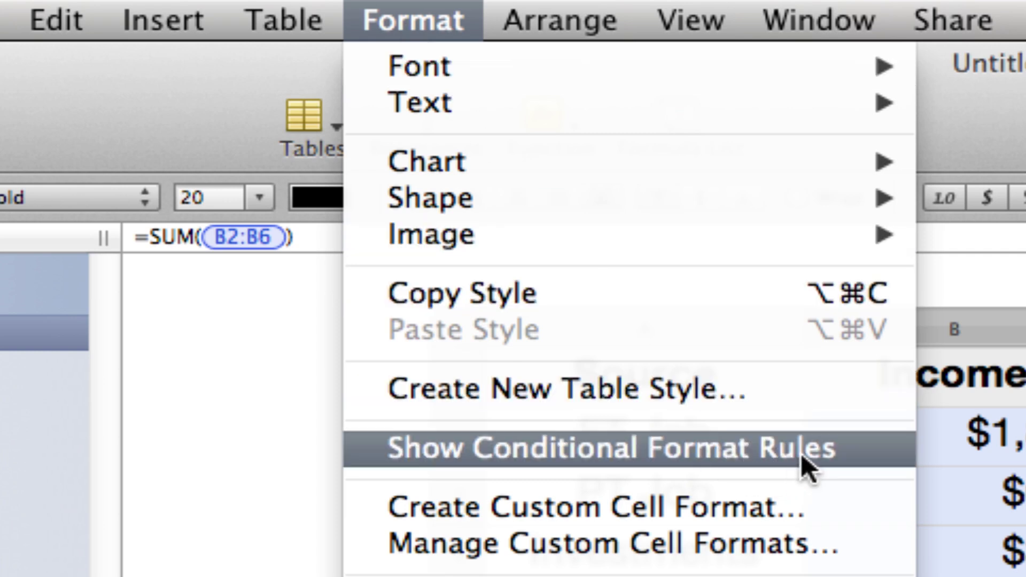
left_click(813, 447)
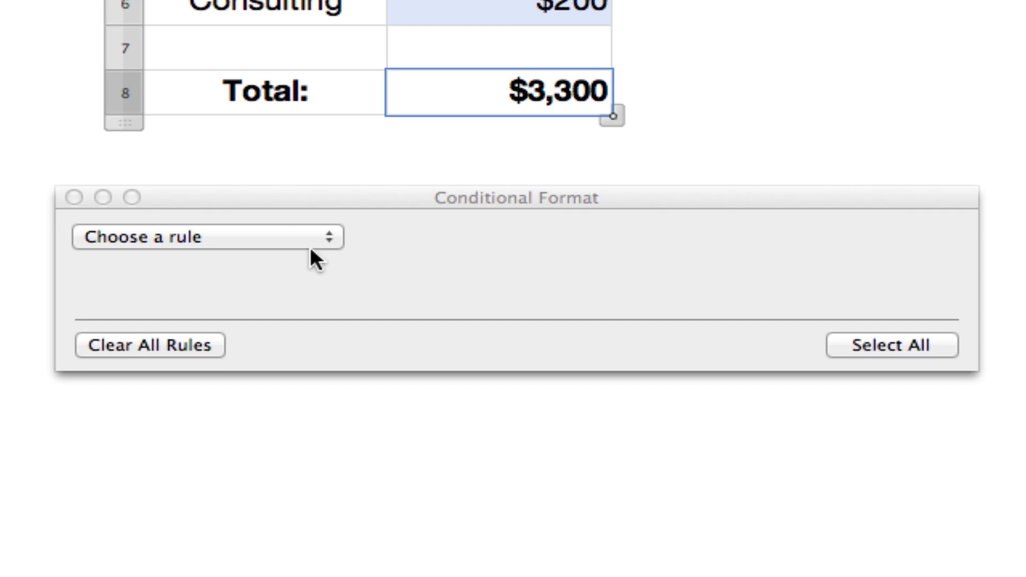
left_click(311, 241)
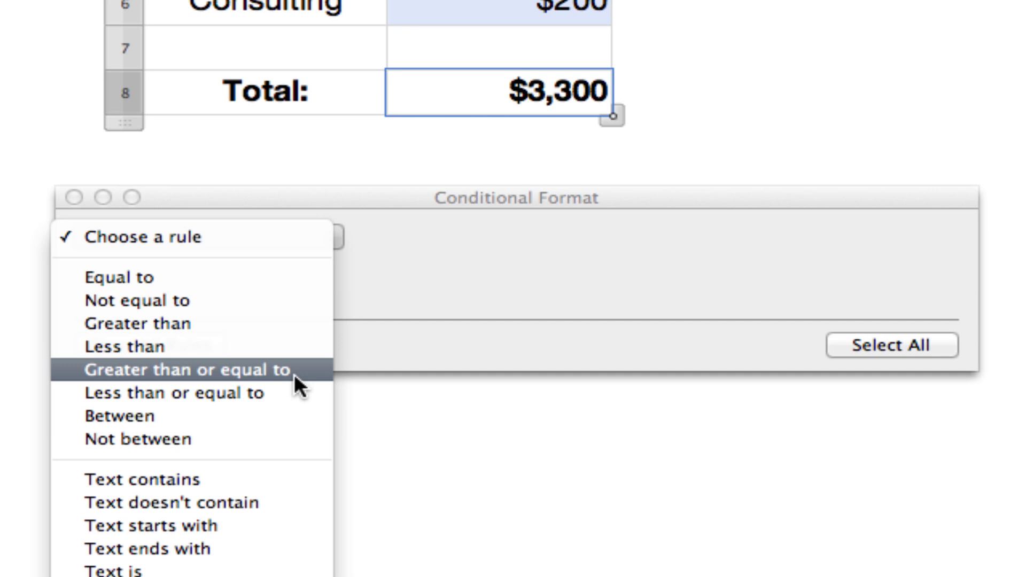
- Add a greater-than-or-equal-to 3000 rule styled bold, underlined, non-italic with green fill
left_click(294, 374)
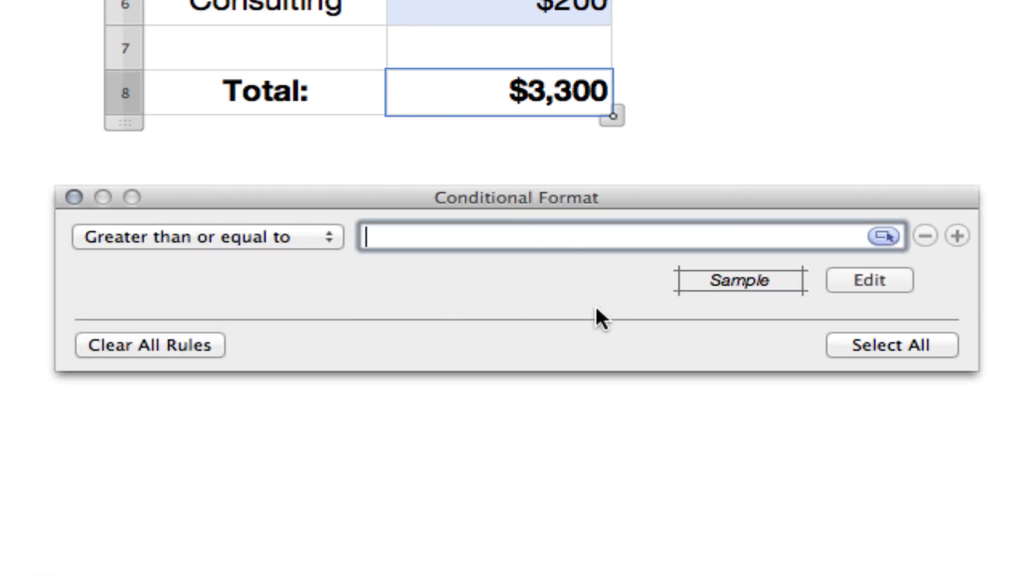
type("3000")
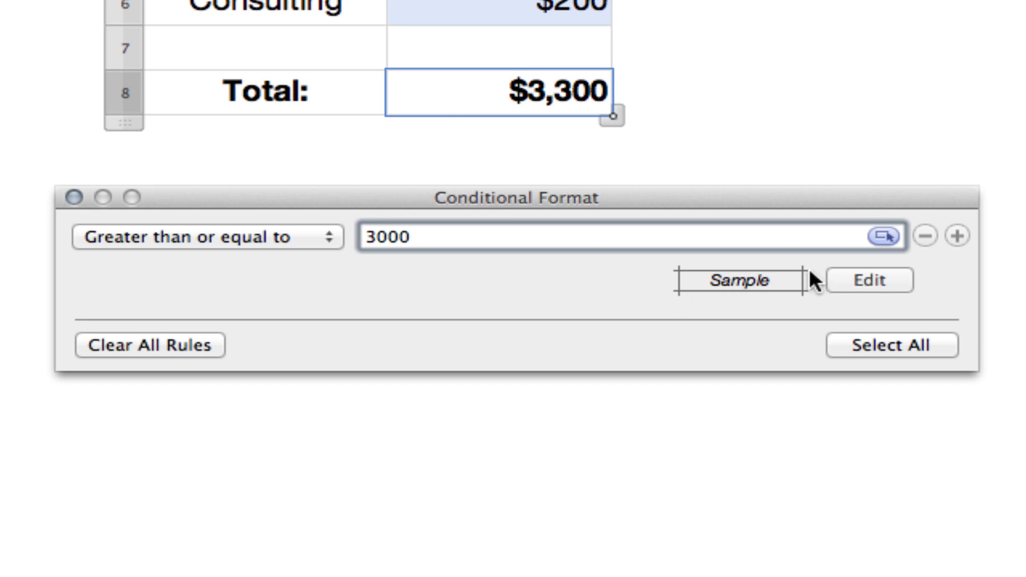
left_click(879, 278)
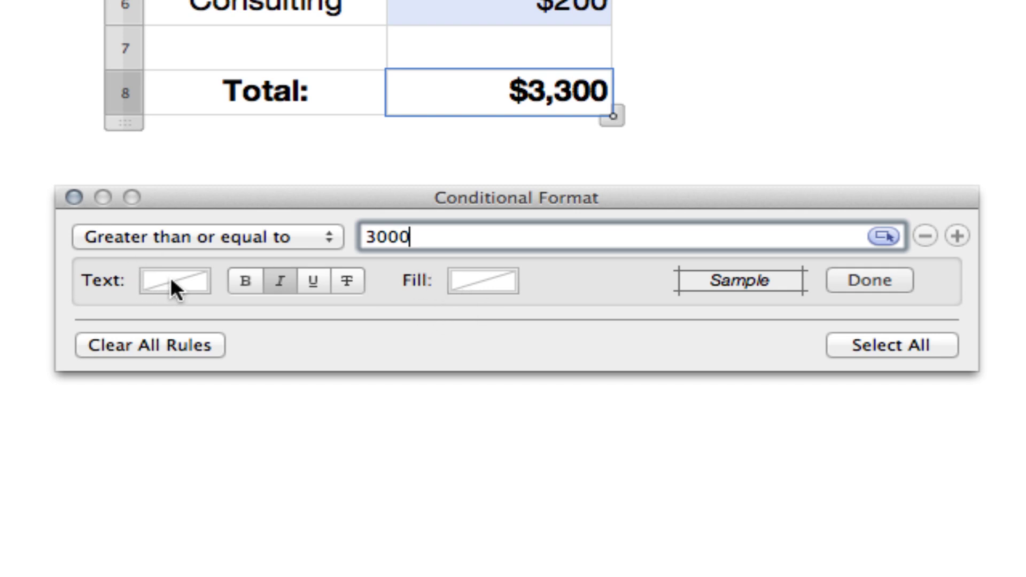
left_click(276, 282)
left_click(245, 285)
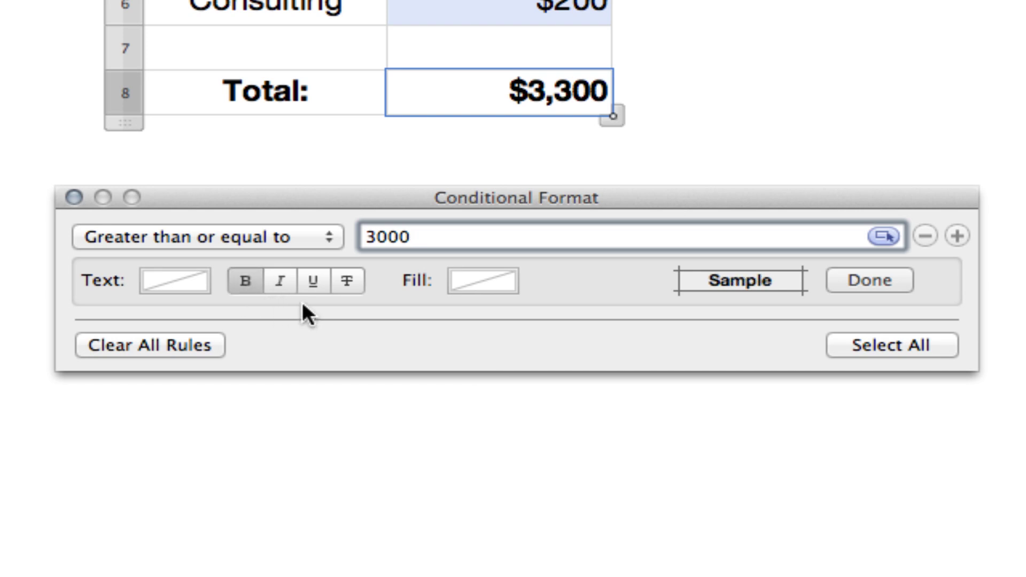
left_click(319, 283)
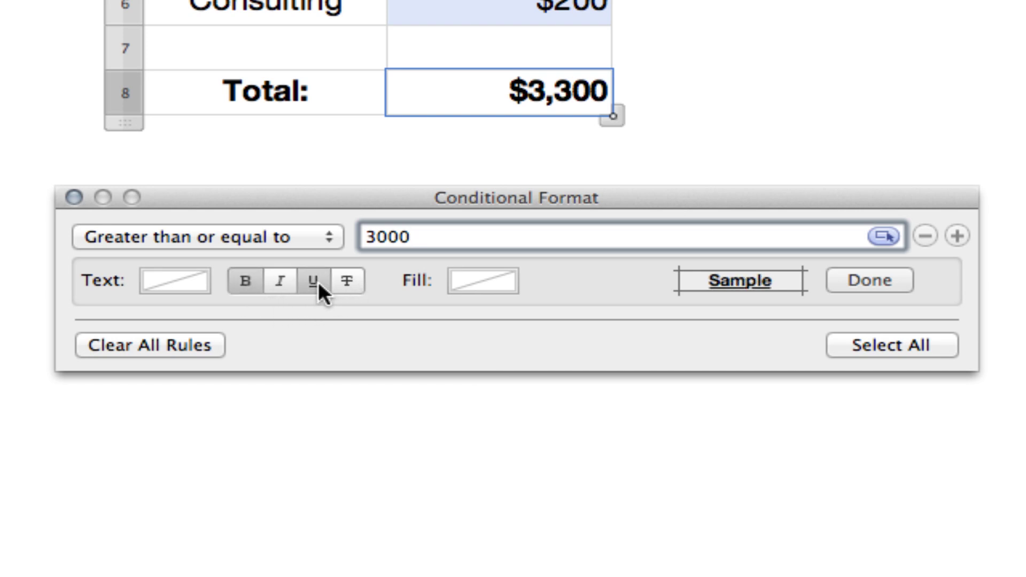
left_click(468, 283)
left_click(698, 426)
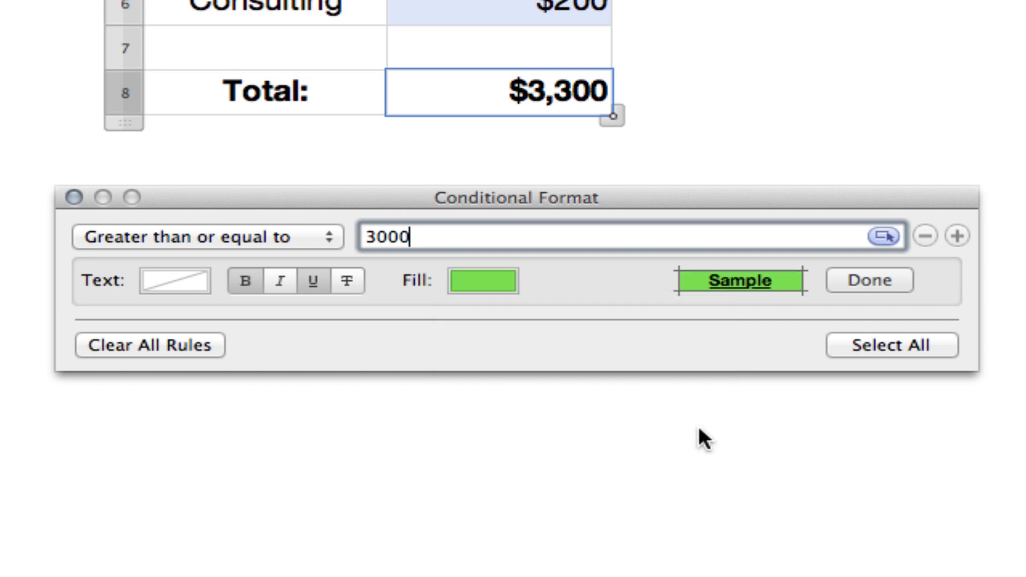
left_click(873, 279)
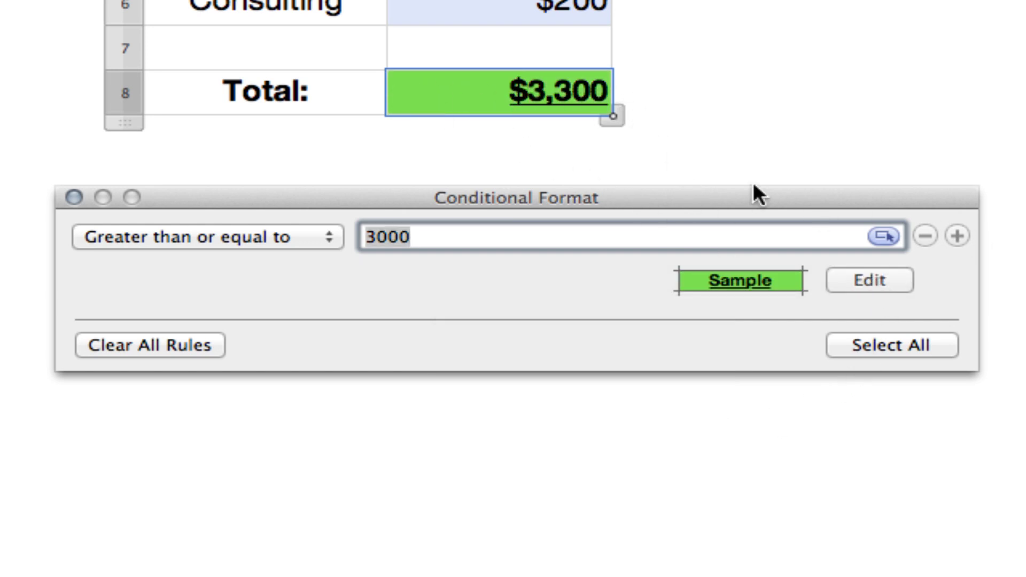
- Add a second greater-than-or-equal-to 2500 rule, non-italic with a light-yellow fill
left_click(958, 236)
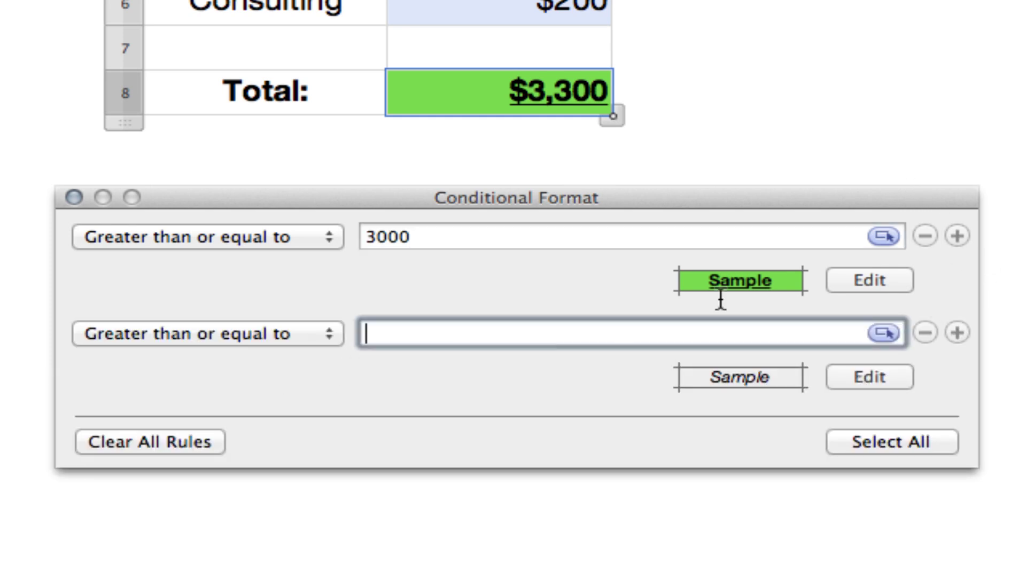
left_click(330, 341)
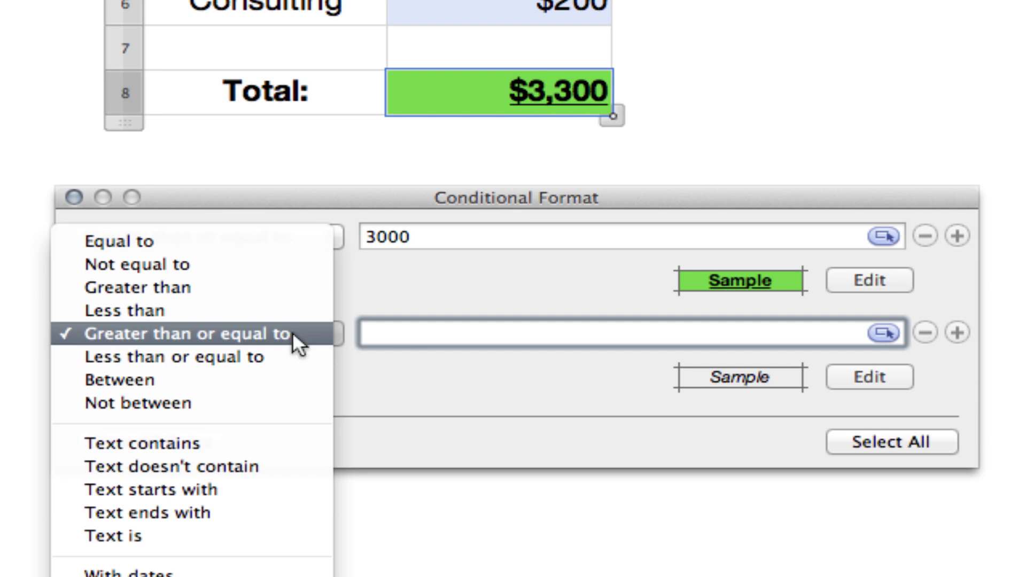
left_click(293, 332)
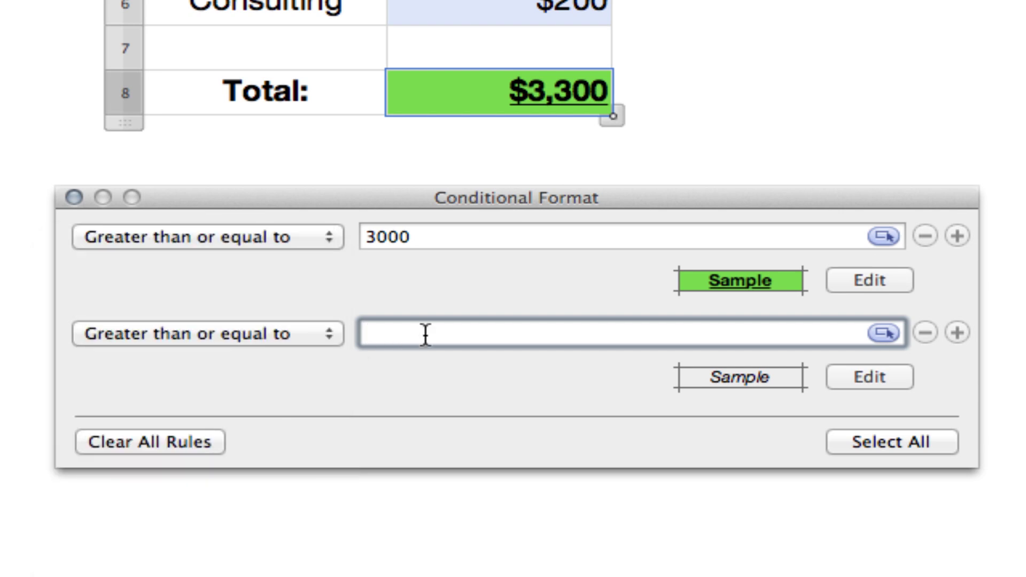
type("2500")
left_click(876, 376)
left_click(281, 377)
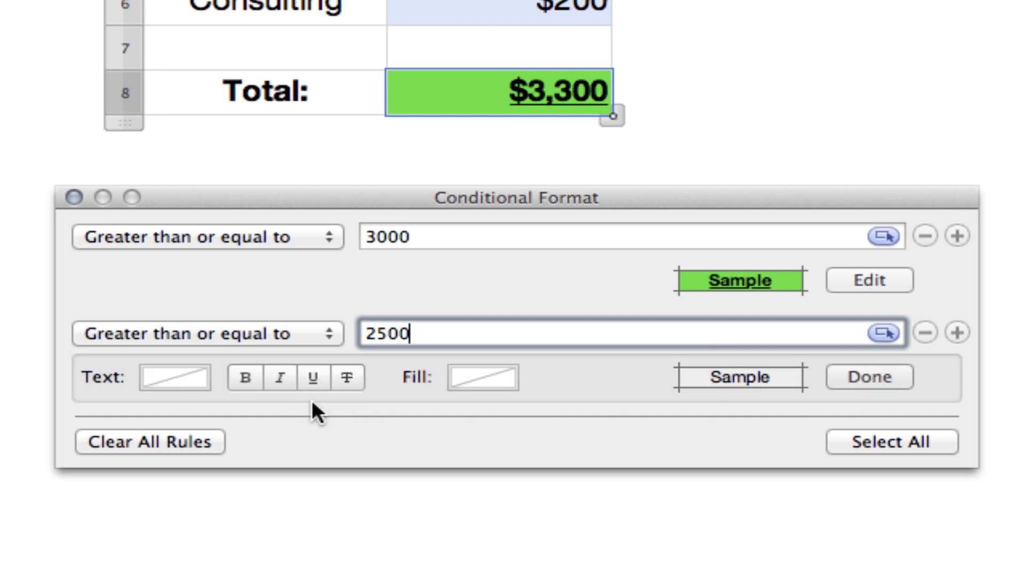
left_click(478, 380)
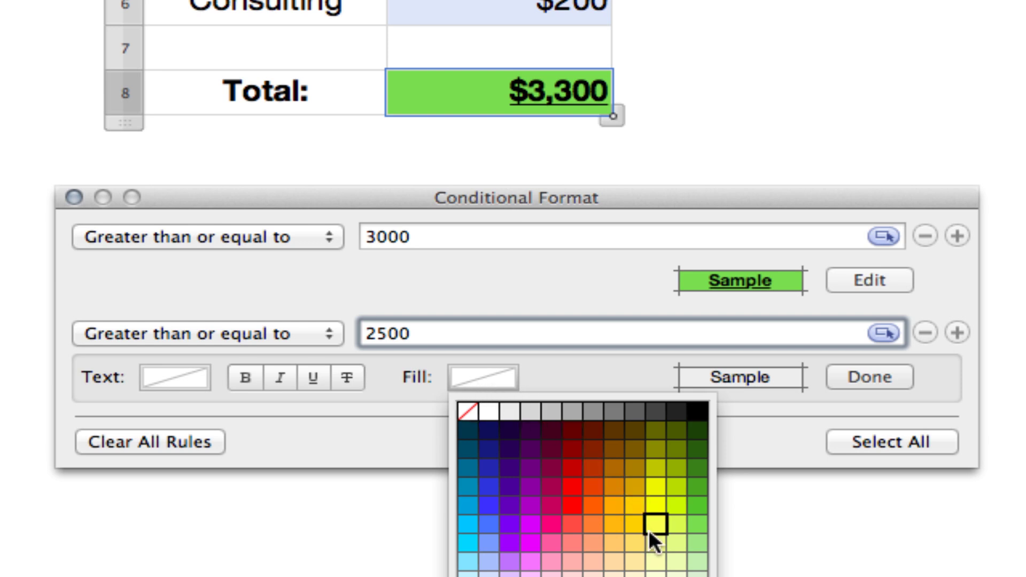
left_click(655, 542)
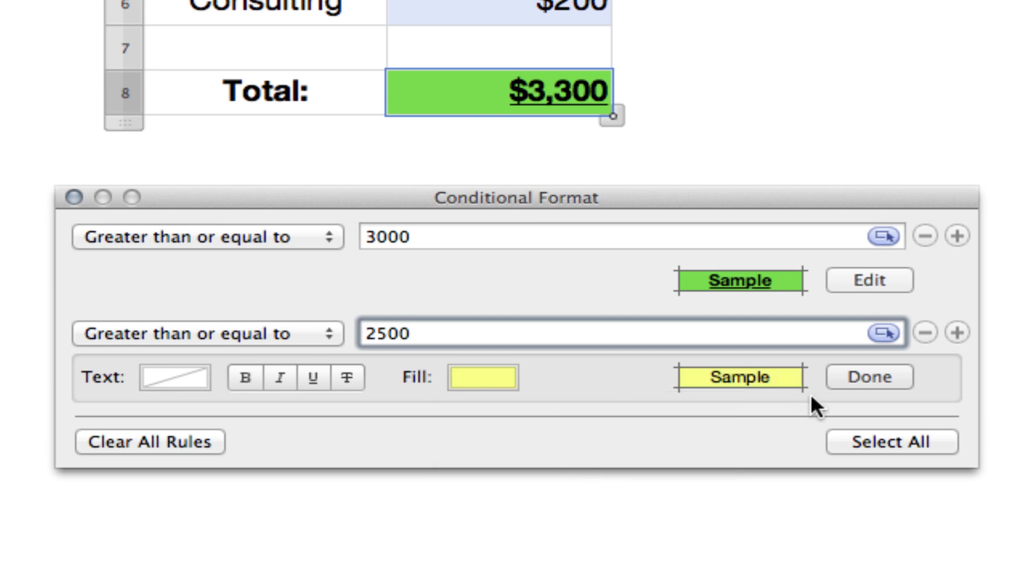
left_click(875, 375)
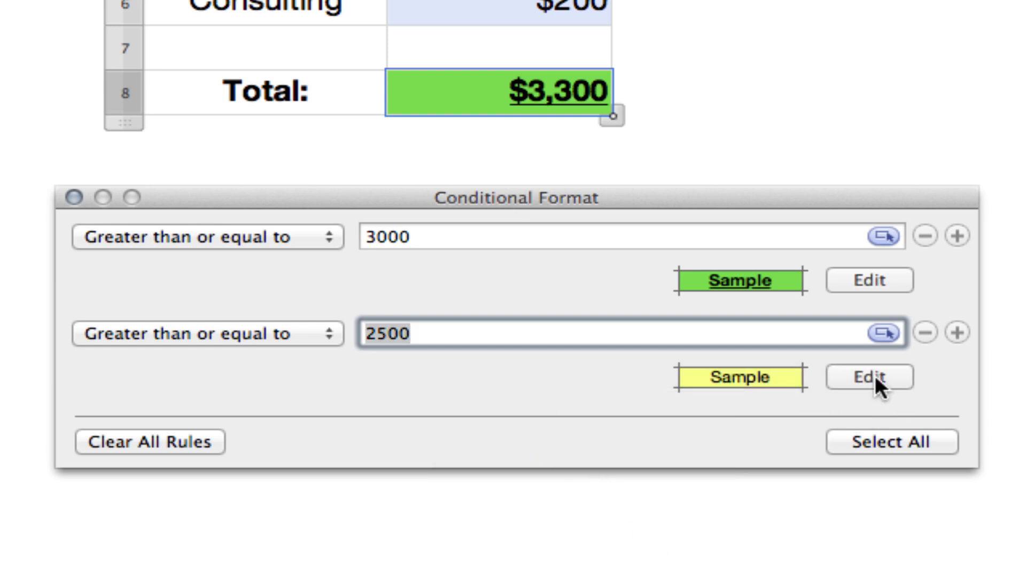
- Add a third Less than 2500 rule, non-italic with red fill, then select cell B2
left_click(957, 333)
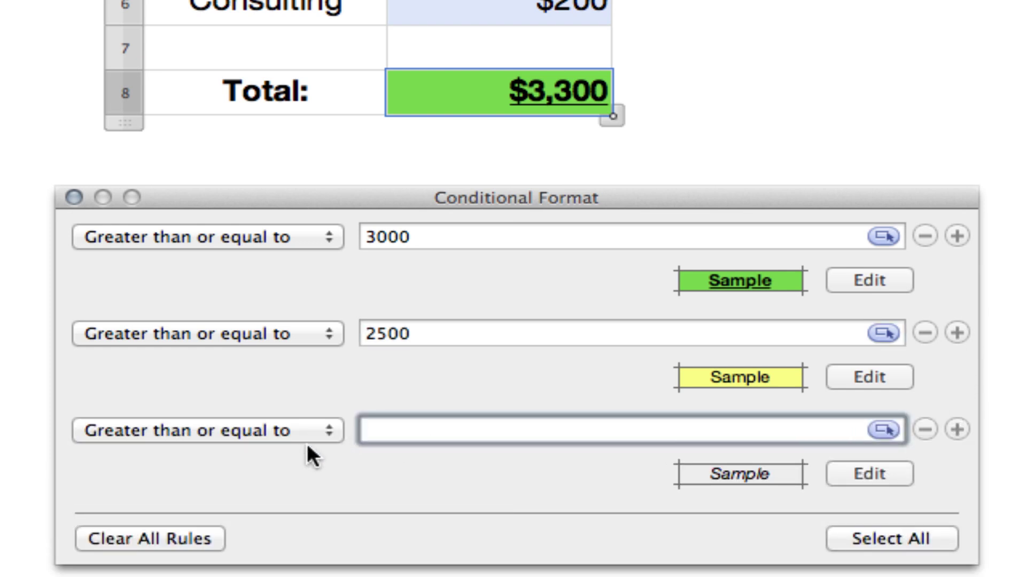
left_click(307, 432)
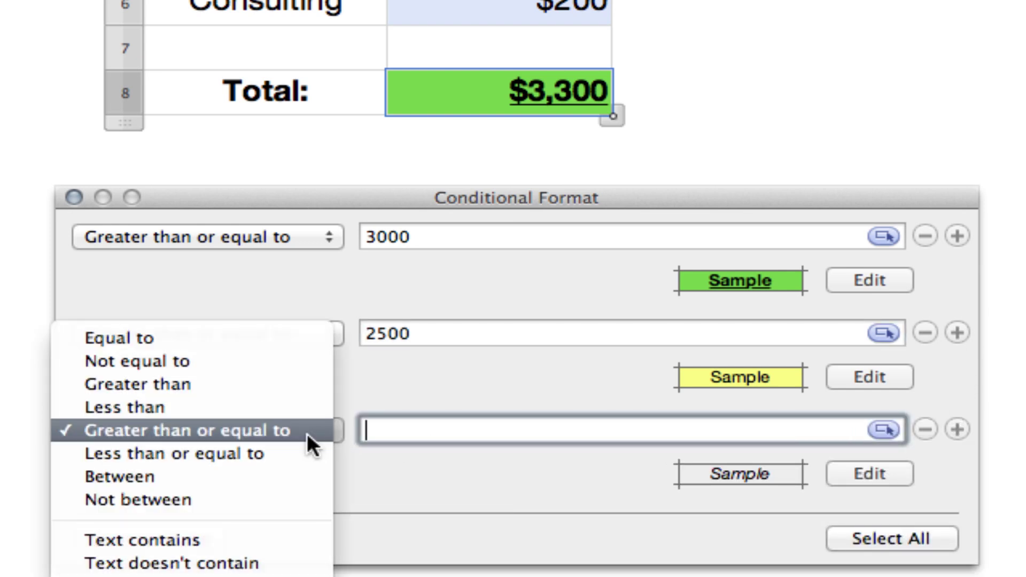
left_click(296, 408)
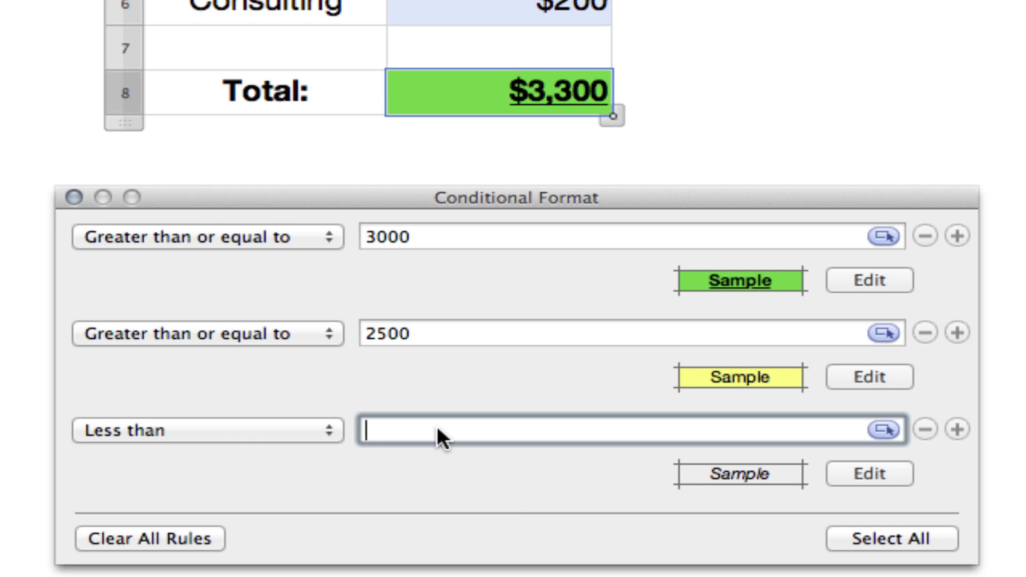
type("2500")
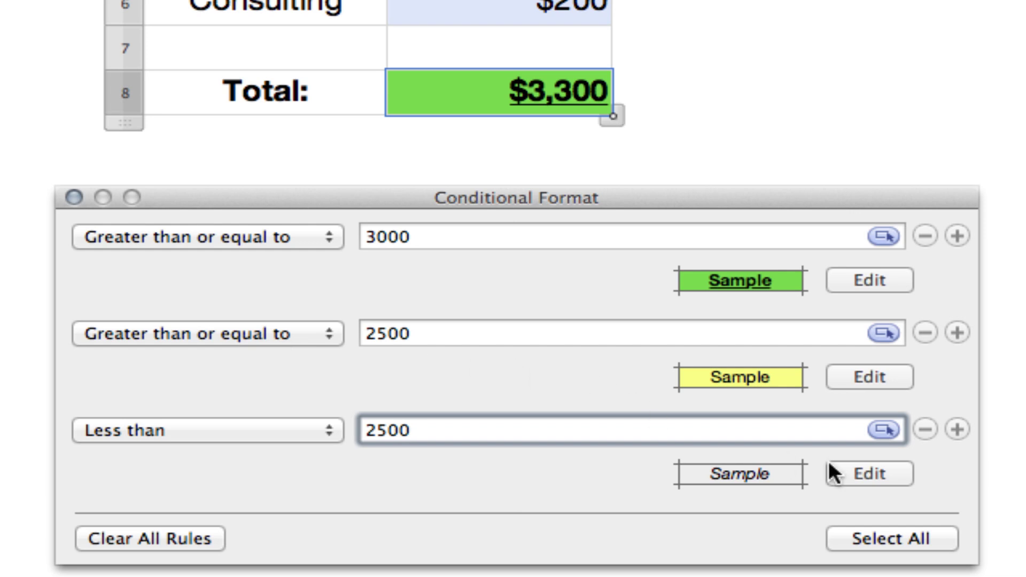
left_click(881, 470)
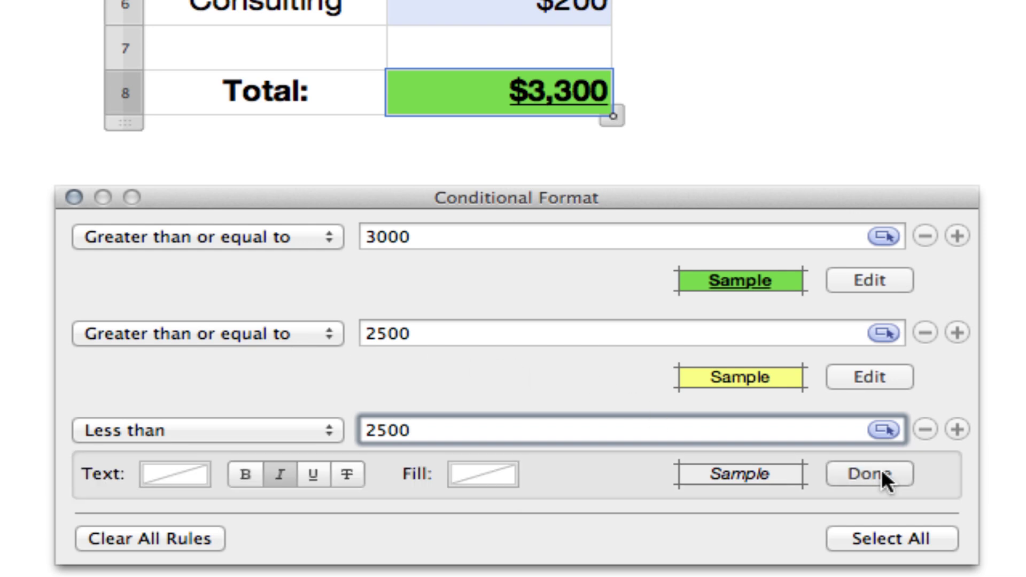
left_click(281, 475)
left_click(481, 475)
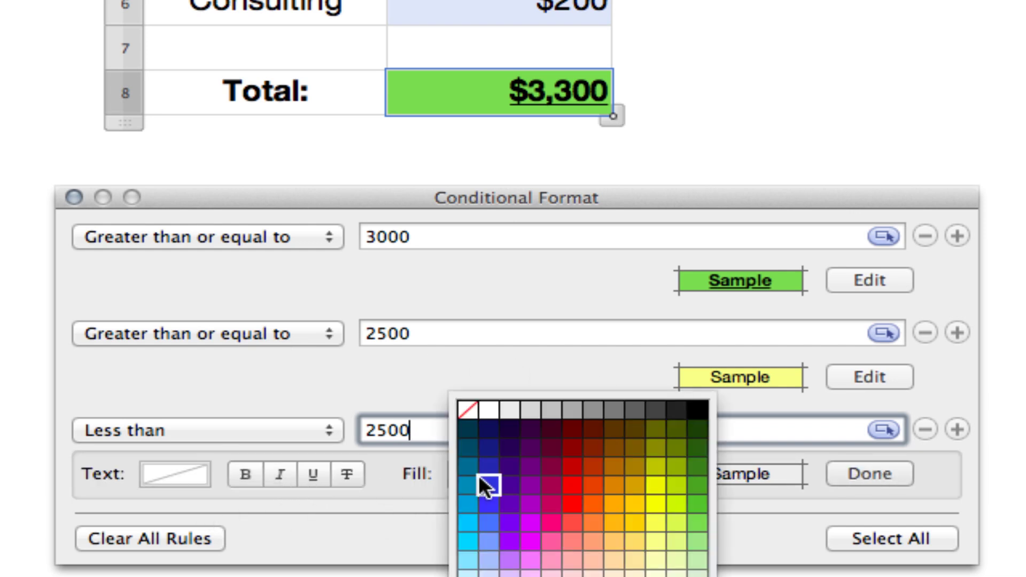
left_click(571, 521)
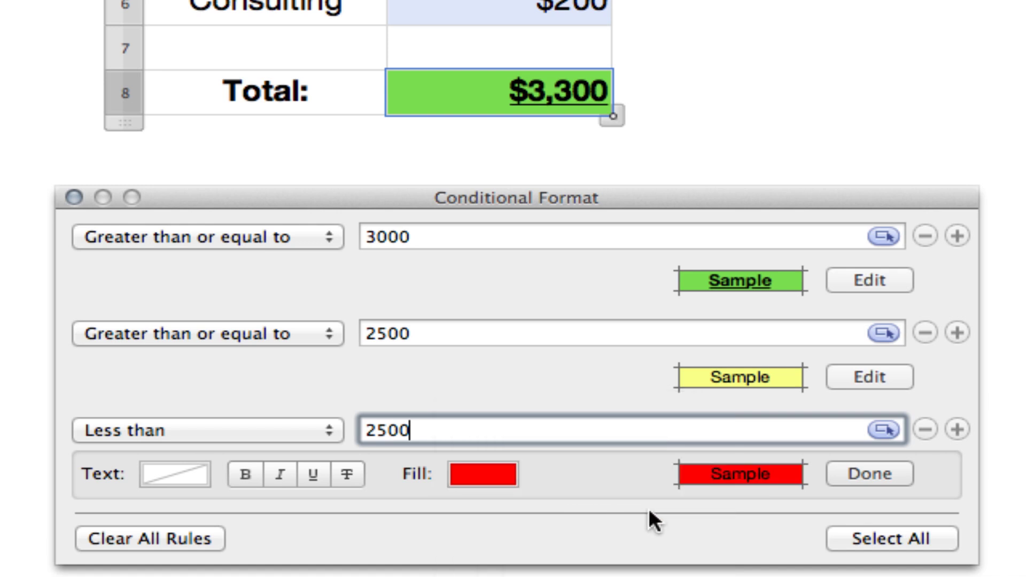
left_click(892, 471)
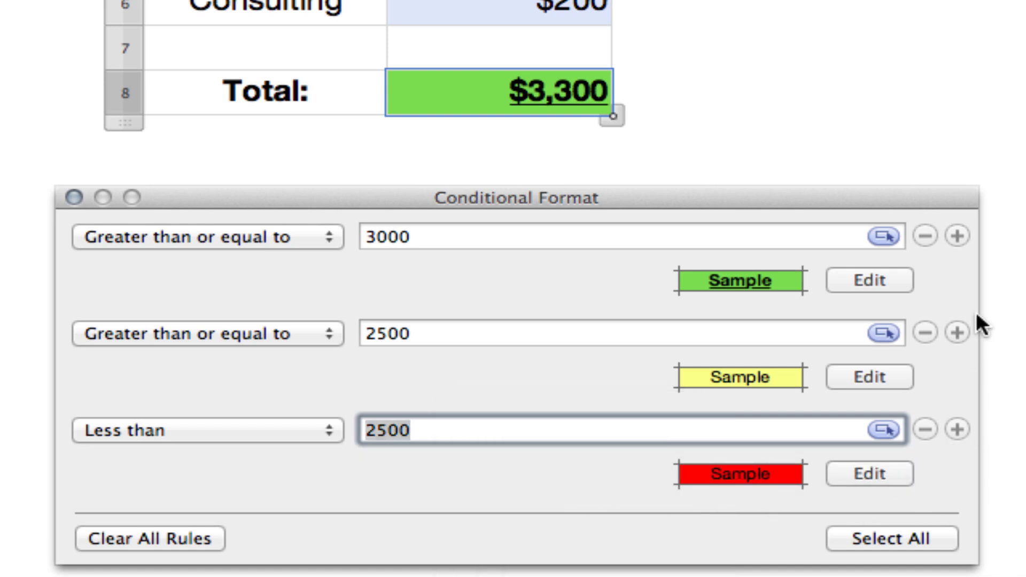
left_click(523, 112)
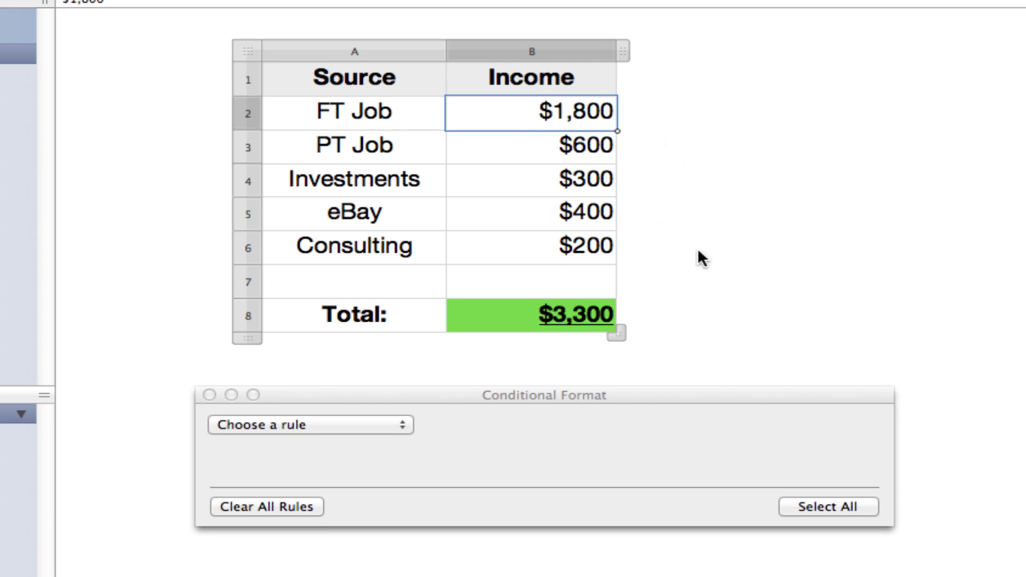
- Enter FT Job incomes of 100, 1500 and finally 1200 to test the colour rules
key("BackSpace")
type("100")
key("Return")
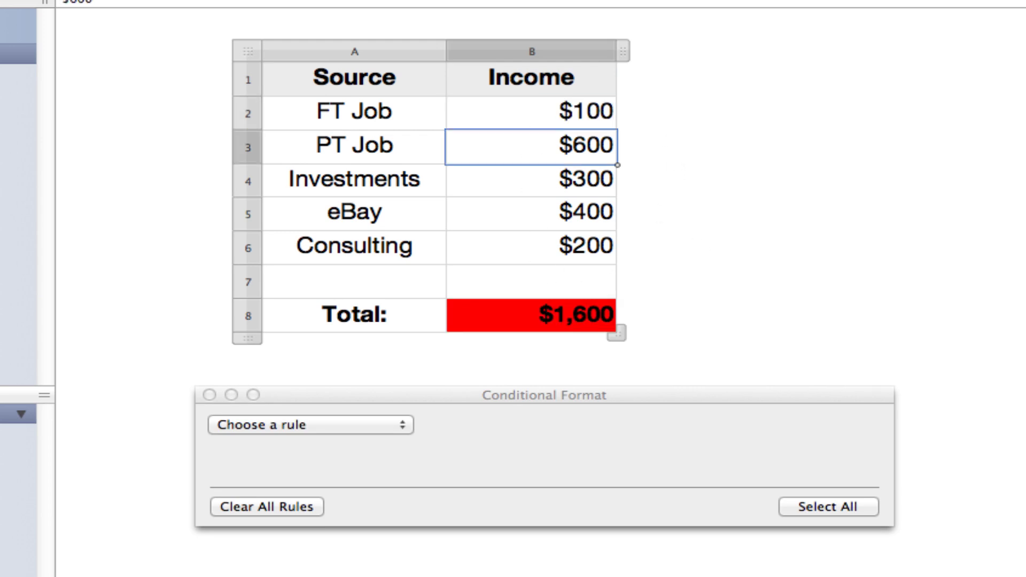
left_click(530, 113)
type("1500")
key("Return")
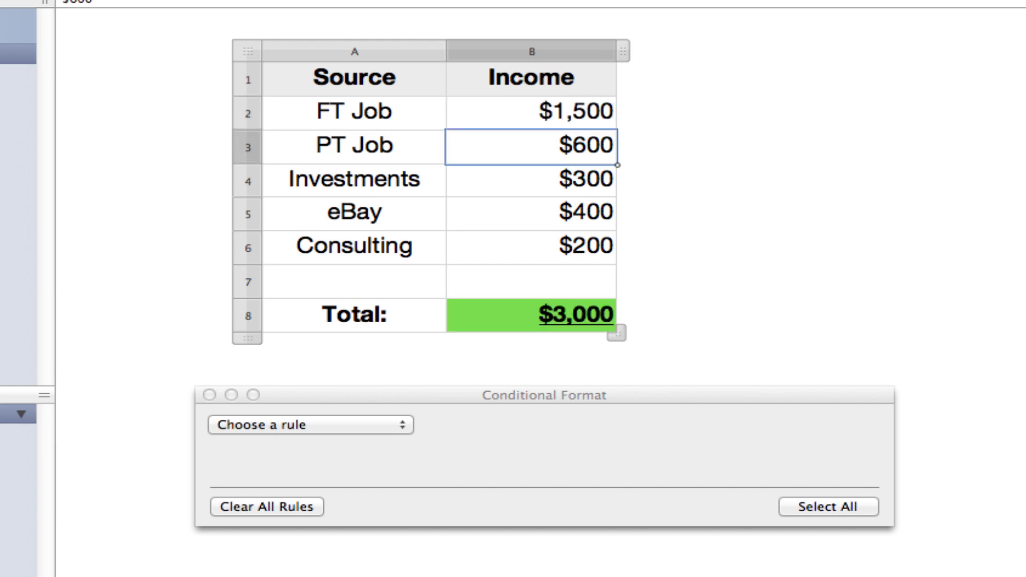
key("Up")
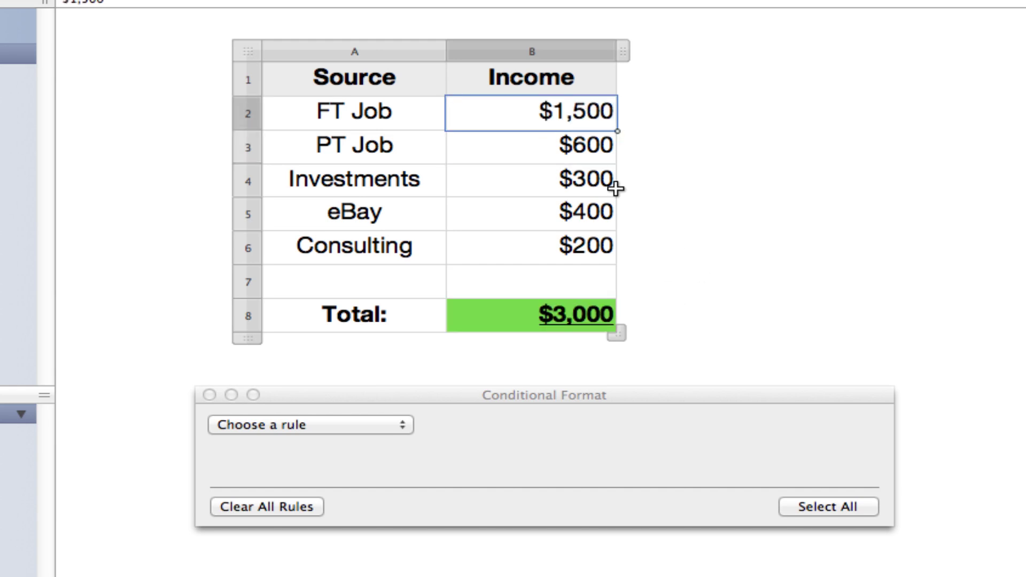
type("1200")
key("Return")
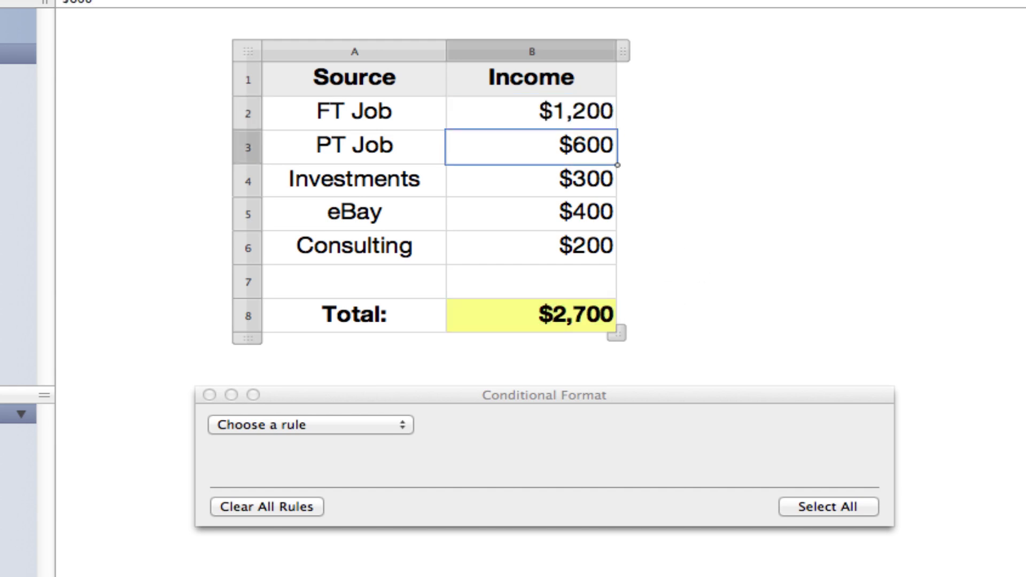